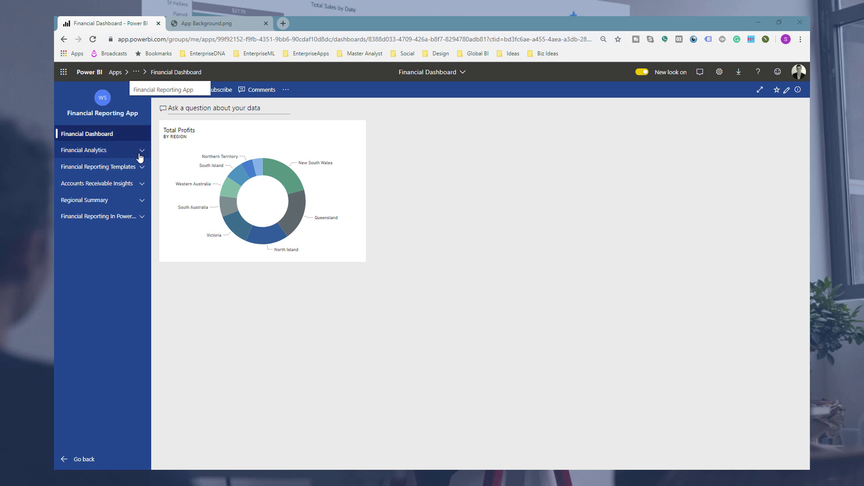
Expand and collapse the Financial Analytics and Financial Reporting Templates page lists.
click(100, 155)
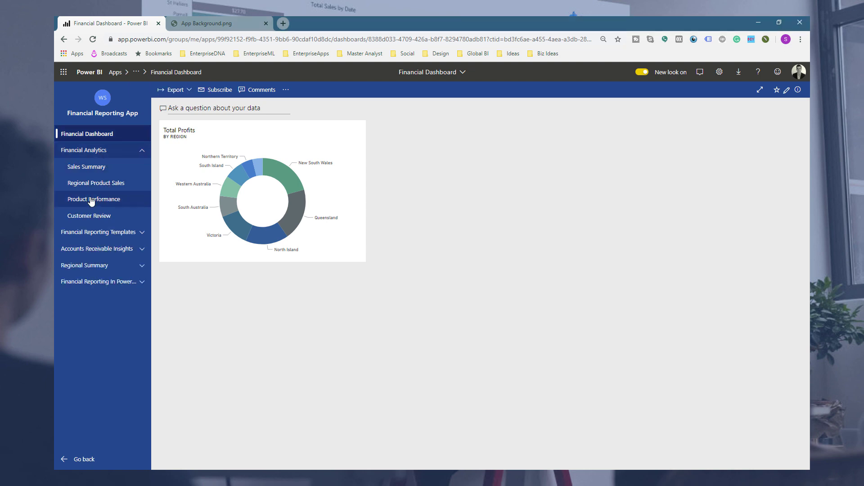
click(123, 232)
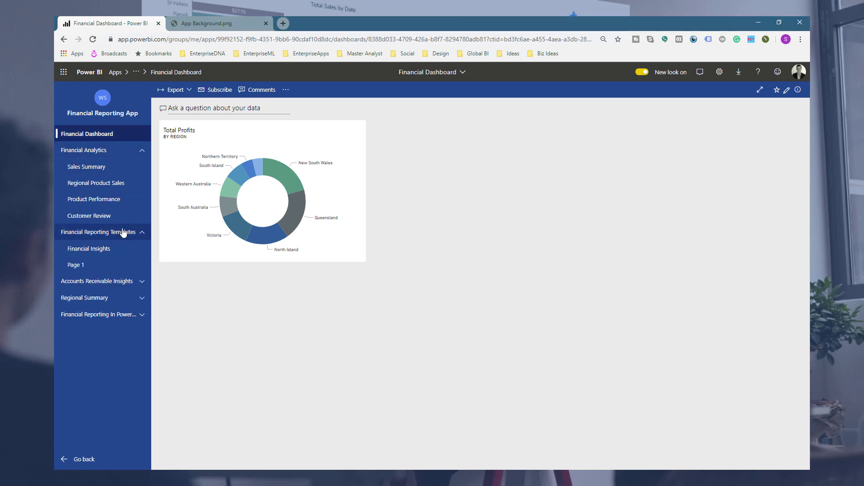
click(139, 232)
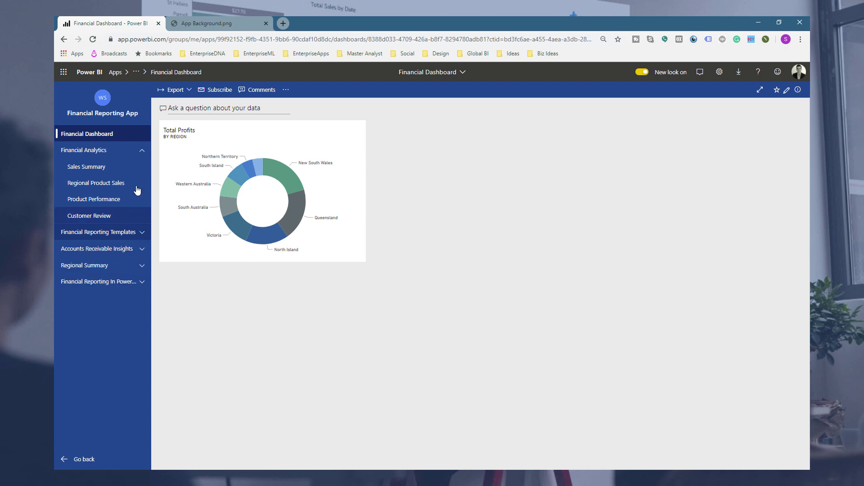
click(135, 156)
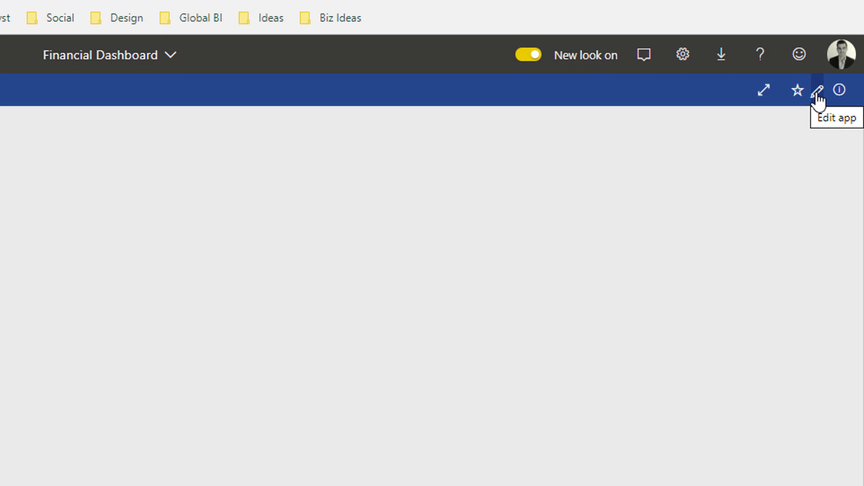
Start editing the app, open the Financial Dashboard, and dismiss its options menu.
click(818, 95)
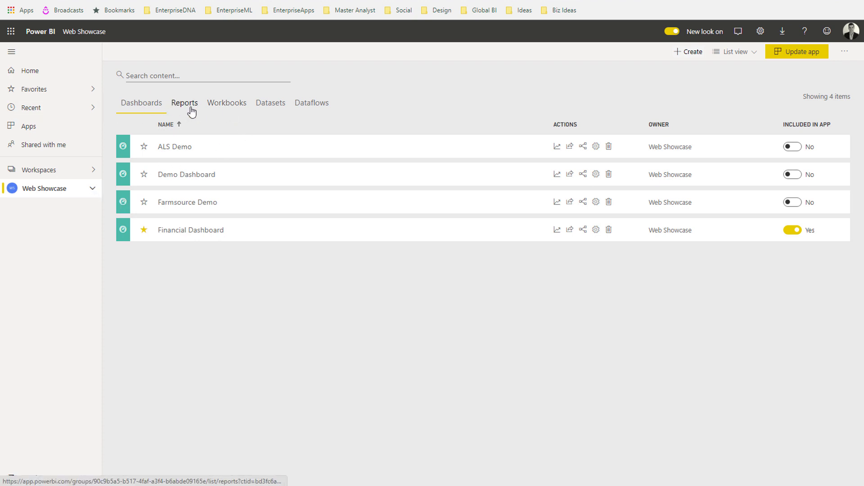
click(204, 231)
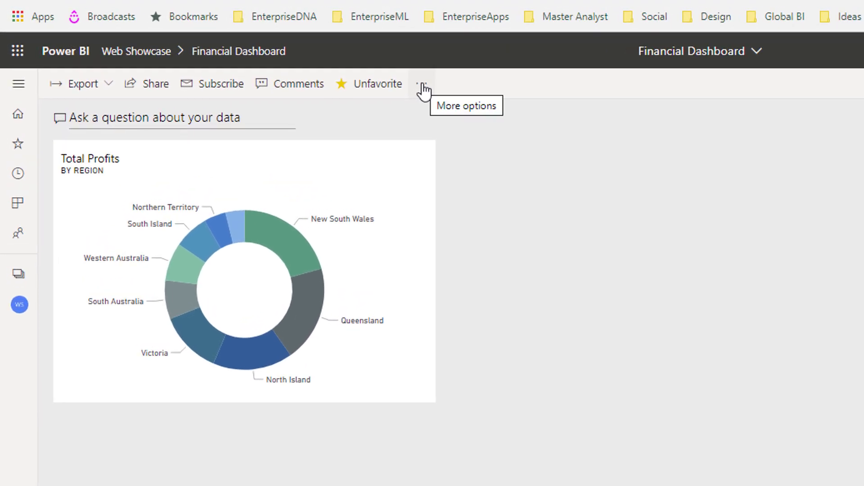
click(351, 71)
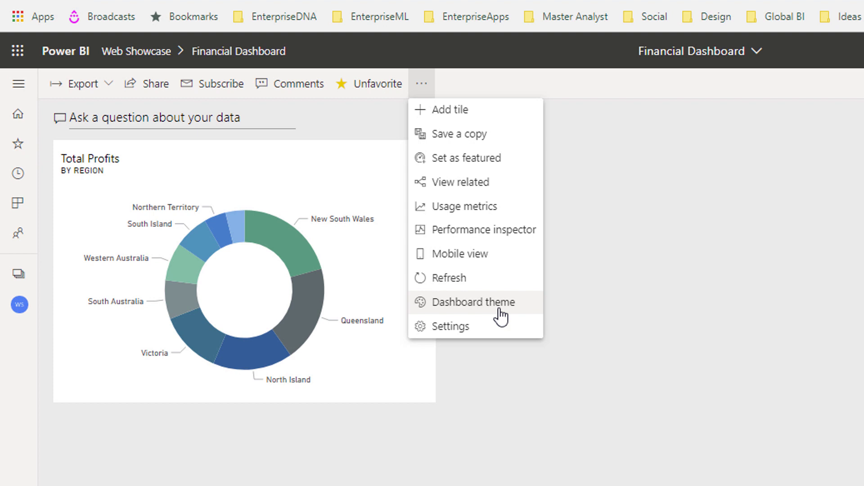
click(512, 427)
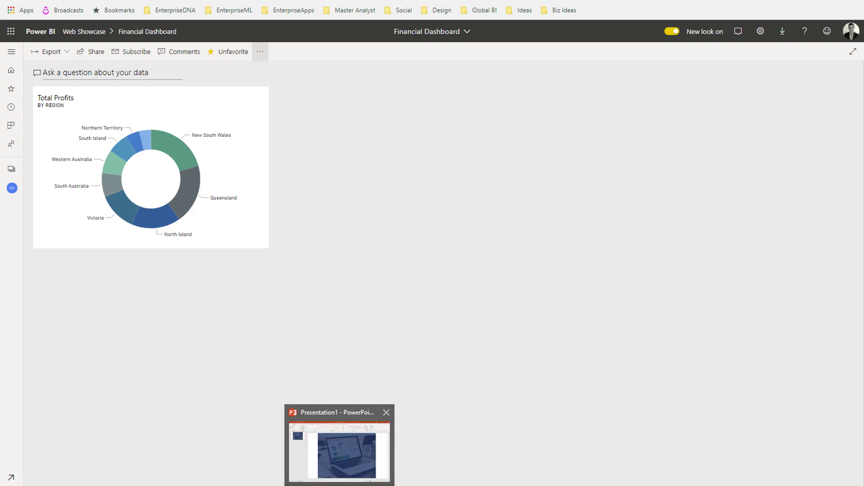
In PowerPoint, ungroup the laptop photo and its blue overlay, then nudge the overlay.
click(355, 416)
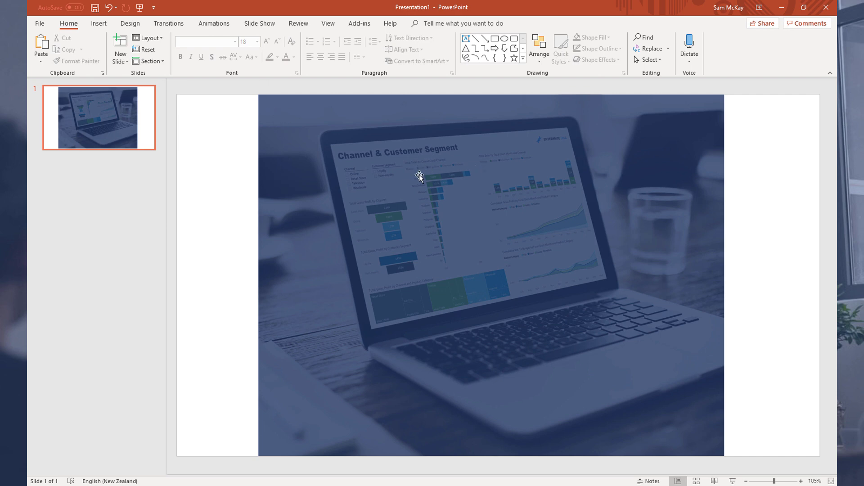
click(270, 115)
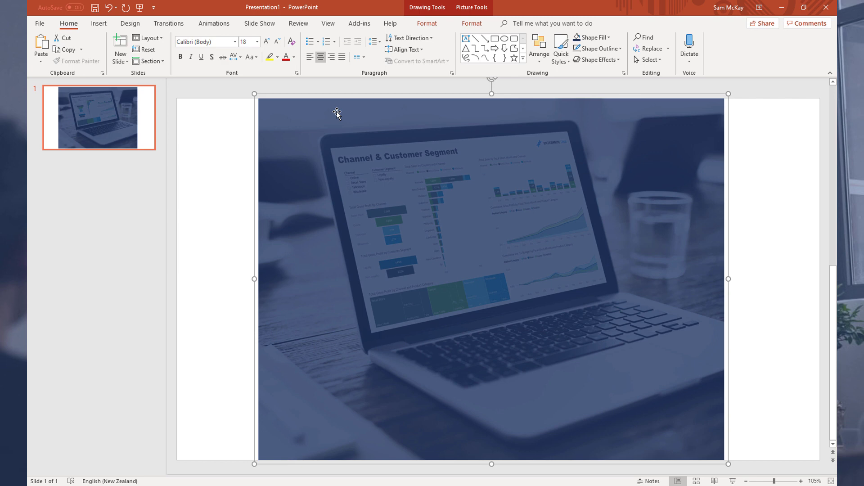
right_click(337, 113)
mouse_move(362, 168)
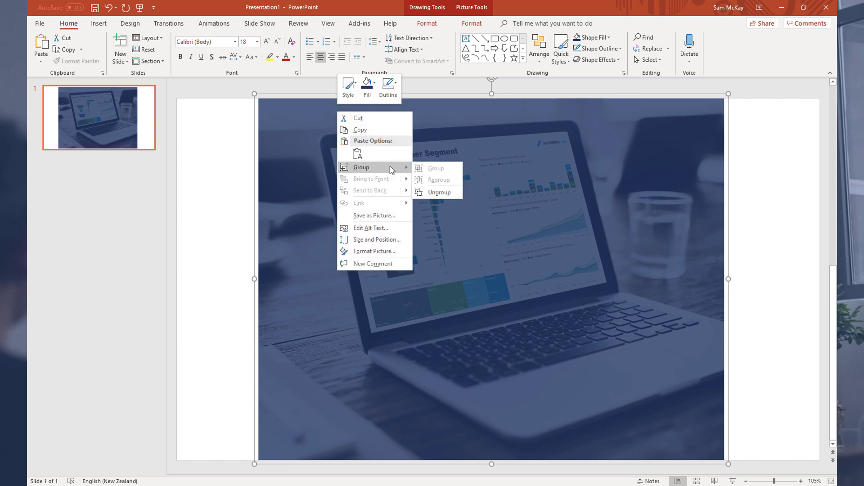
click(433, 193)
click(216, 176)
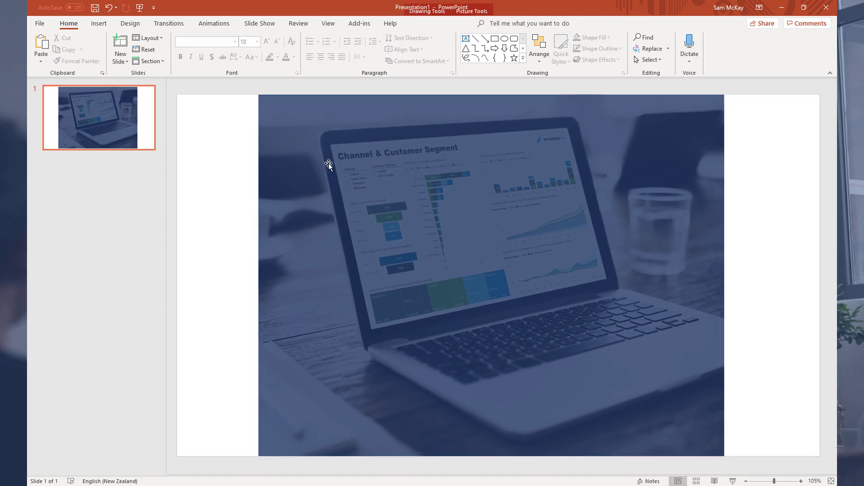
mouse_move(327, 163)
mouse_down()
mouse_move(250, 163)
mouse_move(329, 160)
mouse_up()
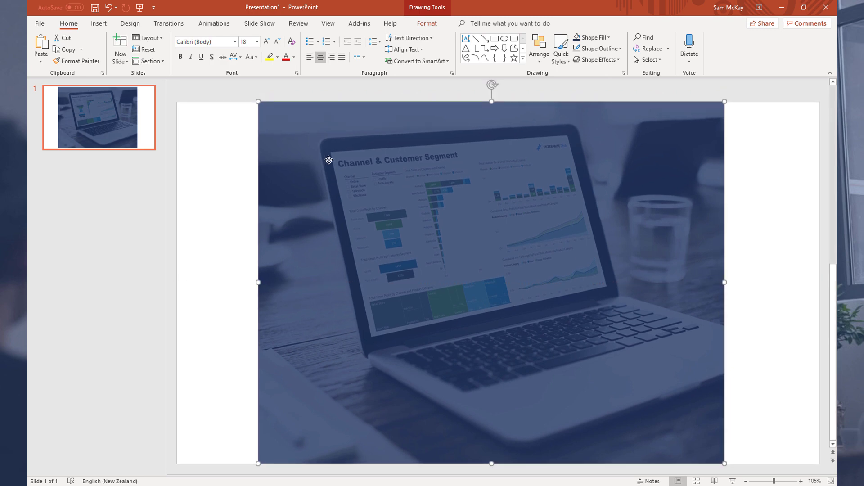
Regroup the laptop photo and blue overlay into one picture.
click(239, 133)
drag(217, 85, 749, 467)
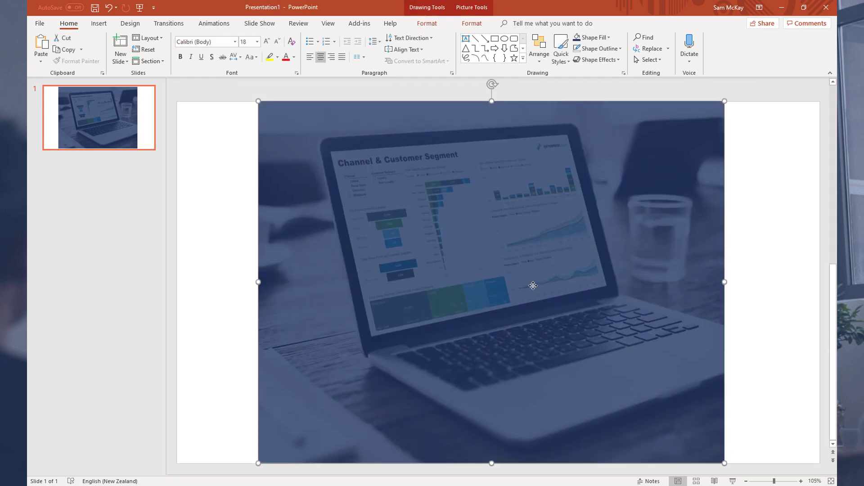
right_click(534, 286)
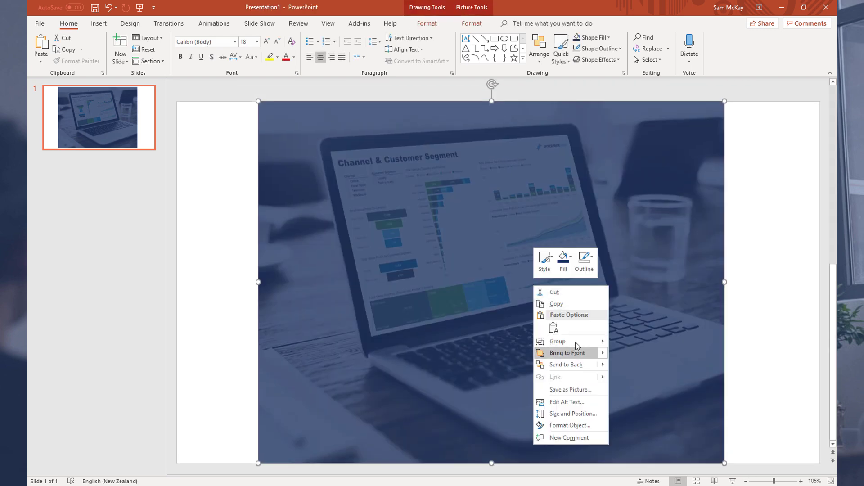
mouse_move(558, 341)
click(630, 341)
right_click(475, 253)
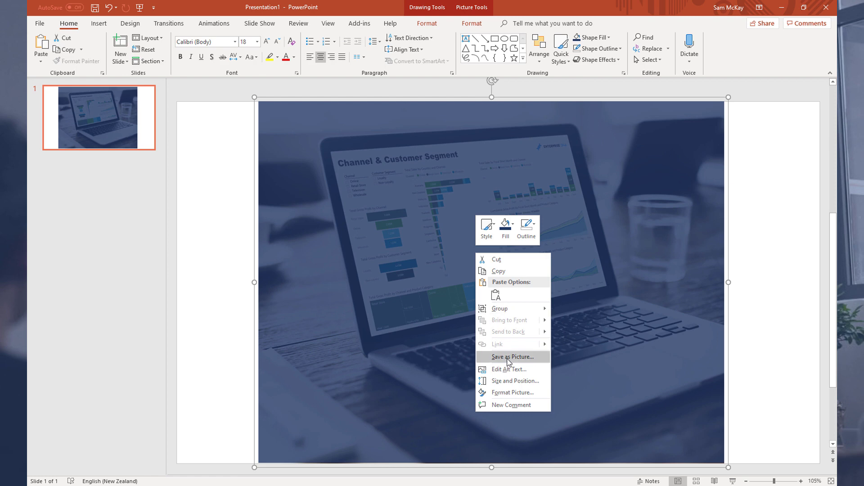
key(Escape)
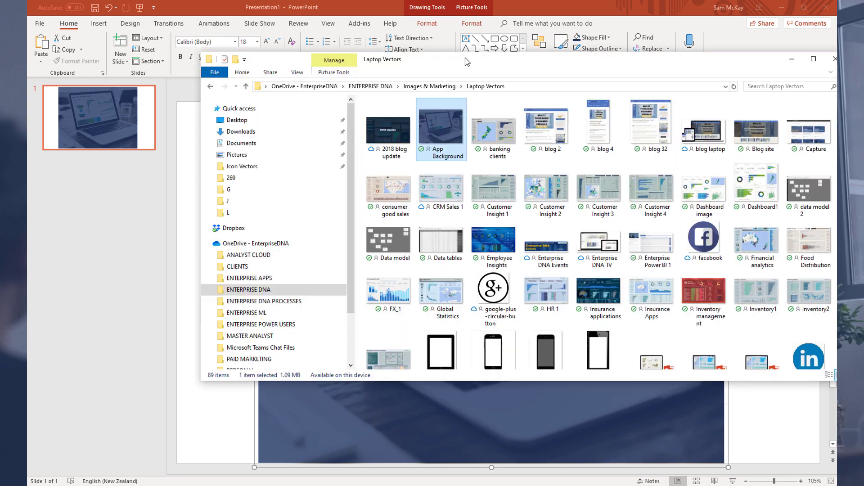
View the App Background image from the Laptop Vectors folder online, then minimize File Explorer.
drag(466, 58, 422, 51)
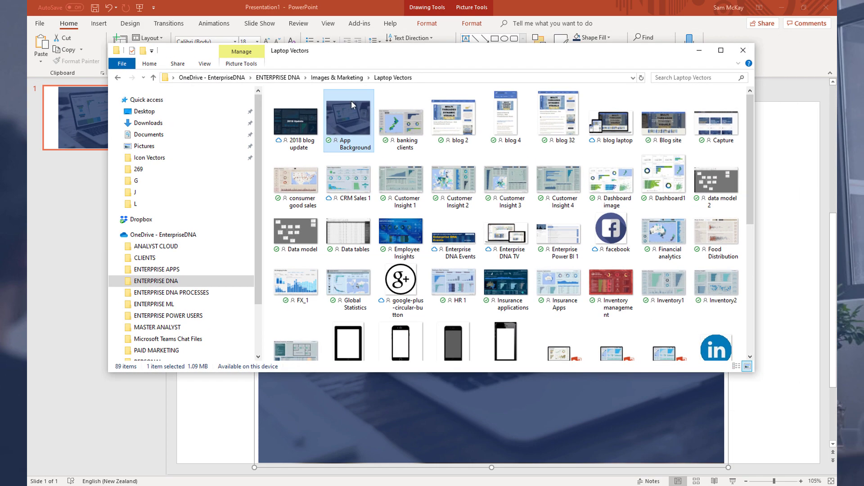
right_click(350, 124)
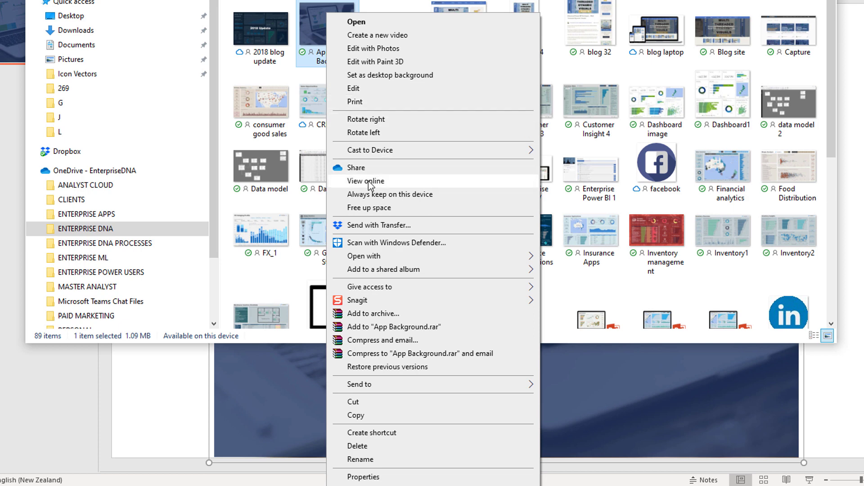
click(112, 403)
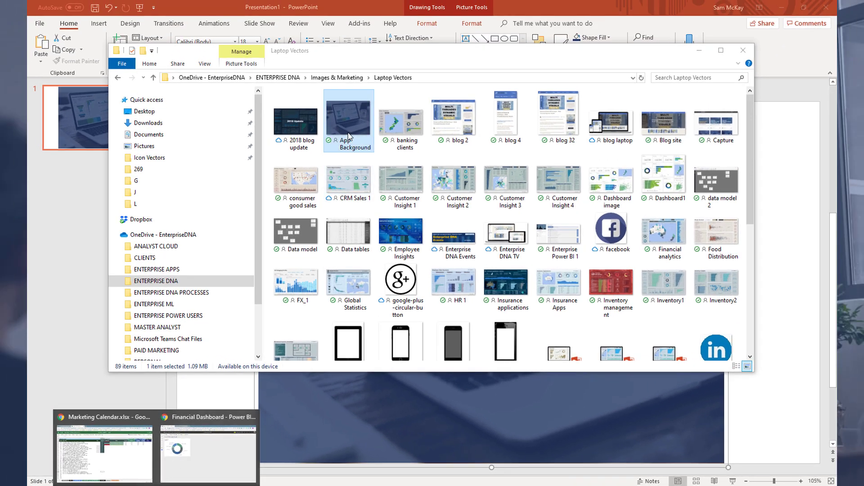
right_click(353, 107)
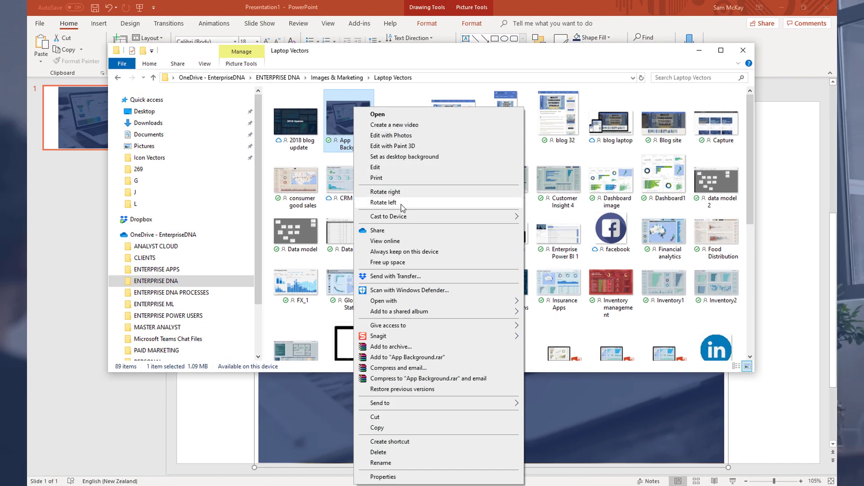
click(405, 243)
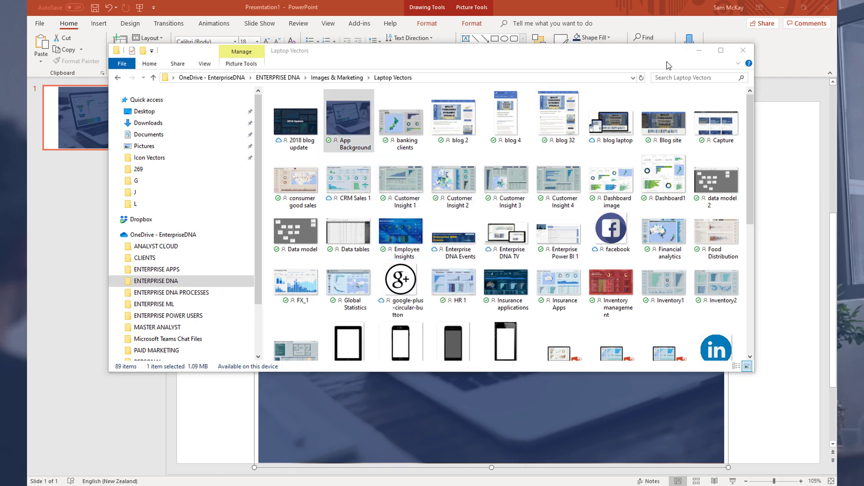
click(699, 54)
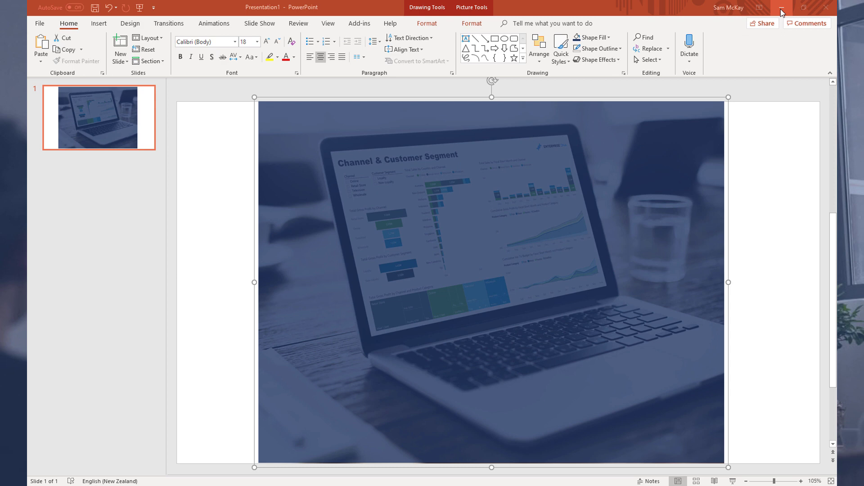
Open the Financial Dashboard's theme settings and keep the Custom theme.
click(782, 7)
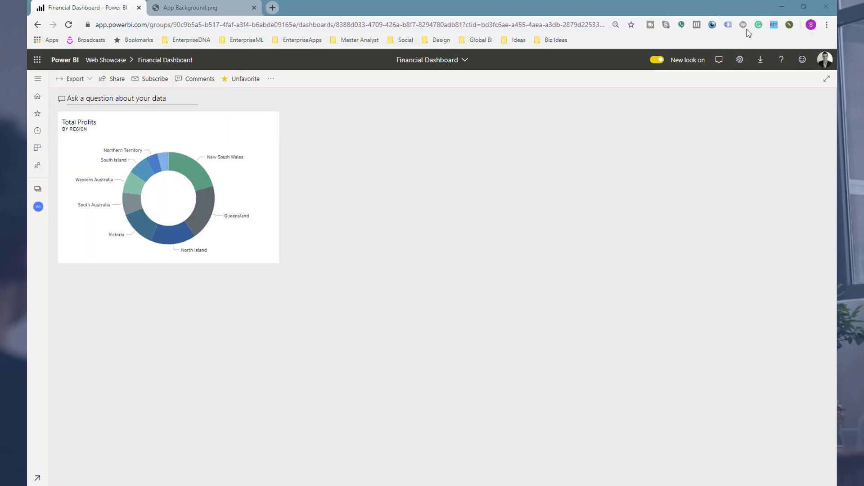
click(272, 80)
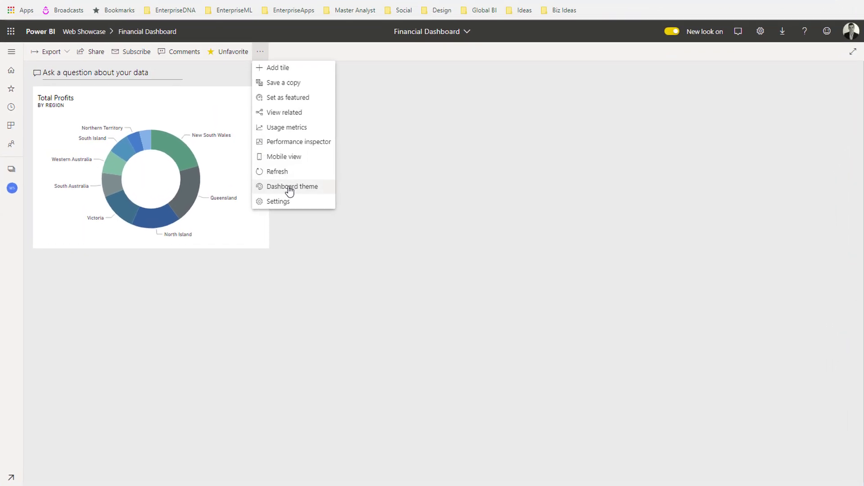
click(290, 190)
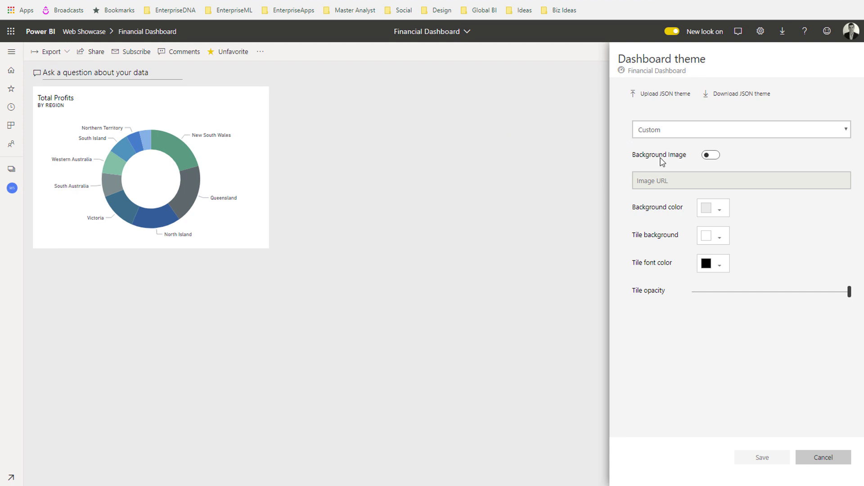
click(662, 132)
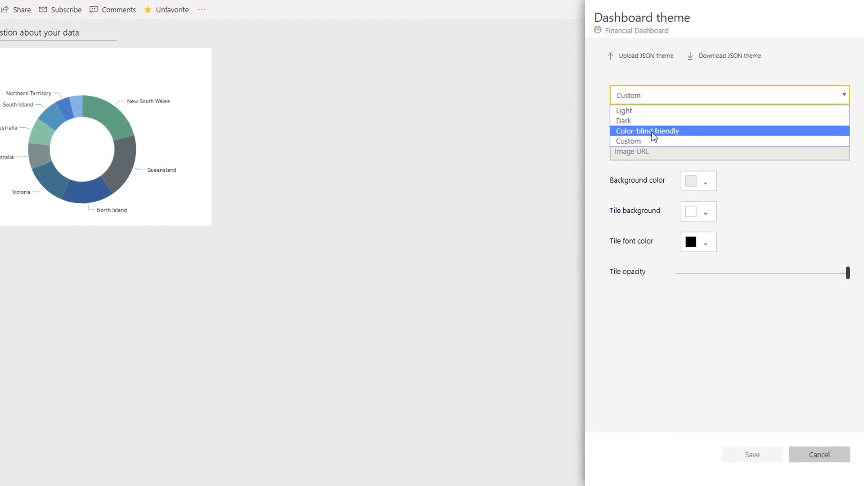
click(651, 141)
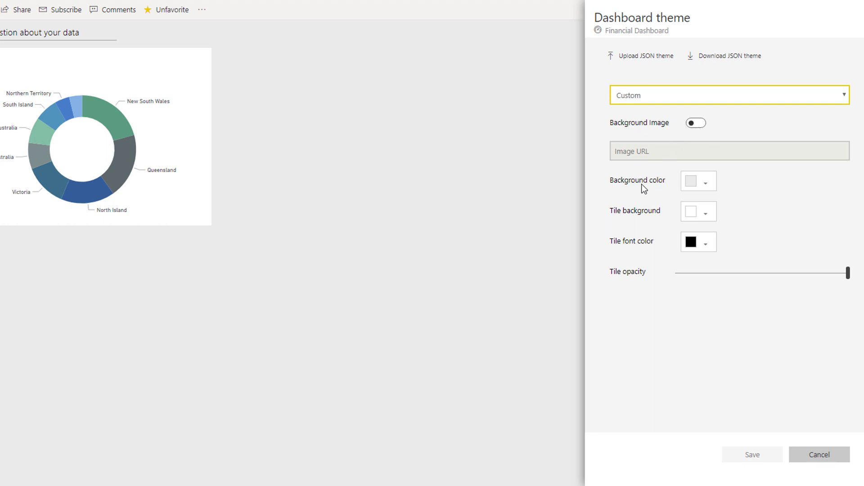
Try a pink background, revert to white, then enable a background image with an empty Image URL box.
click(708, 189)
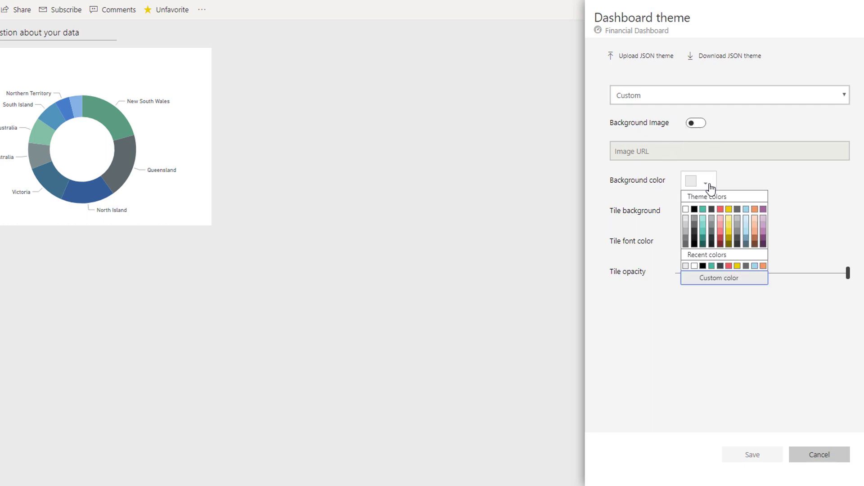
click(723, 231)
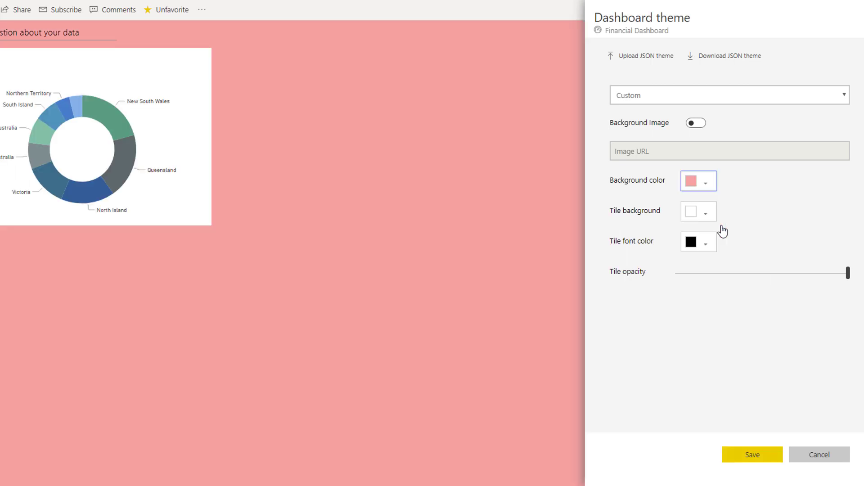
click(705, 186)
click(686, 210)
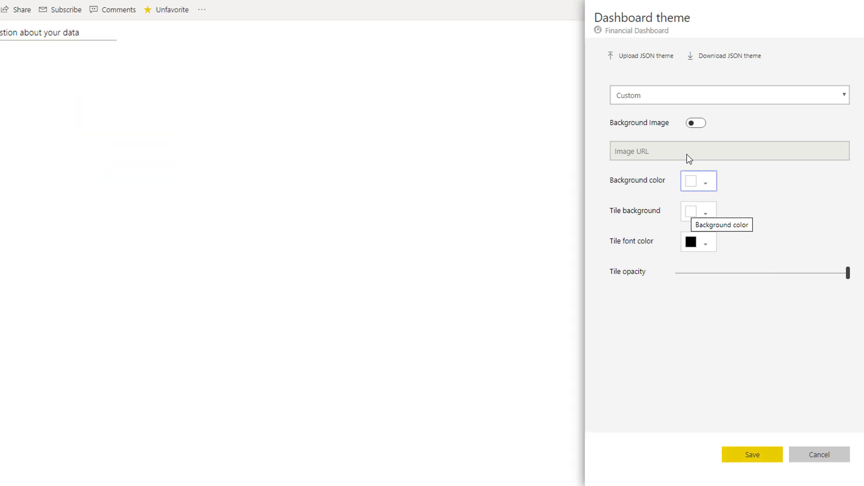
click(698, 125)
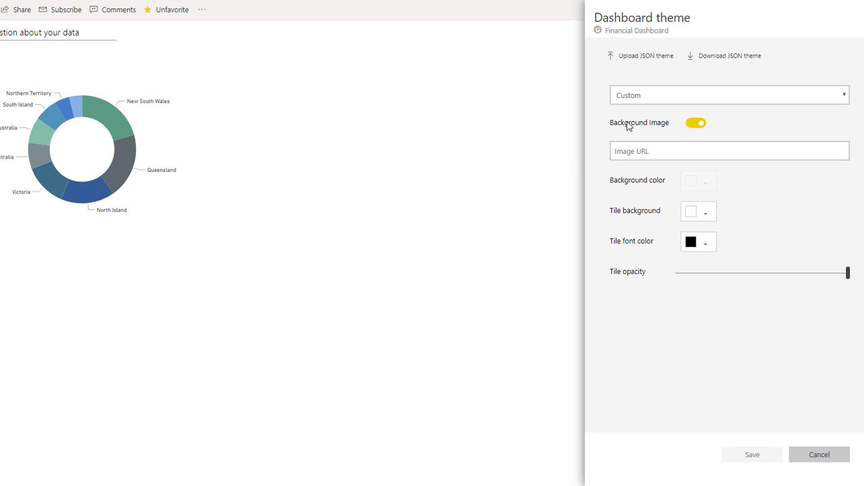
click(635, 152)
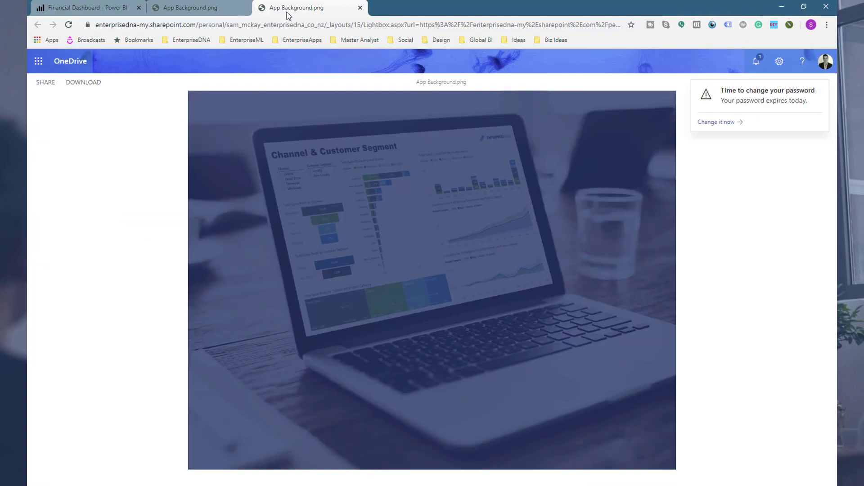
Copy the App Background picture's image address from OneDrive and return to Power BI.
right_click(383, 197)
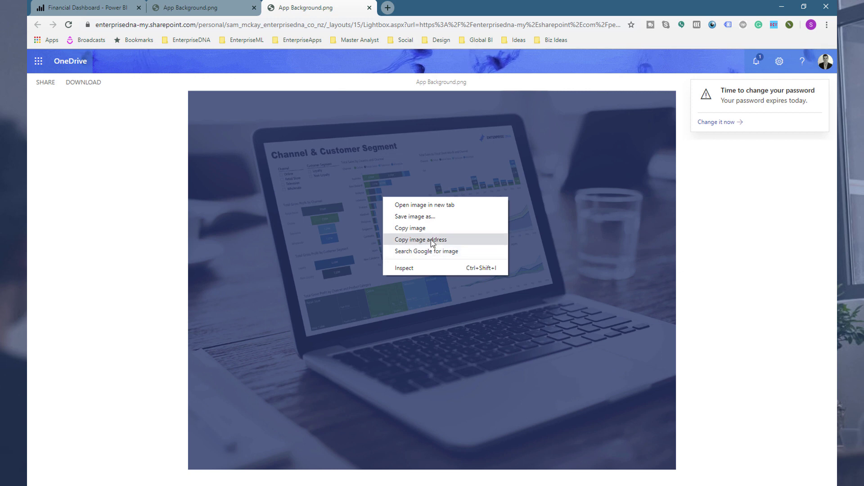
click(432, 242)
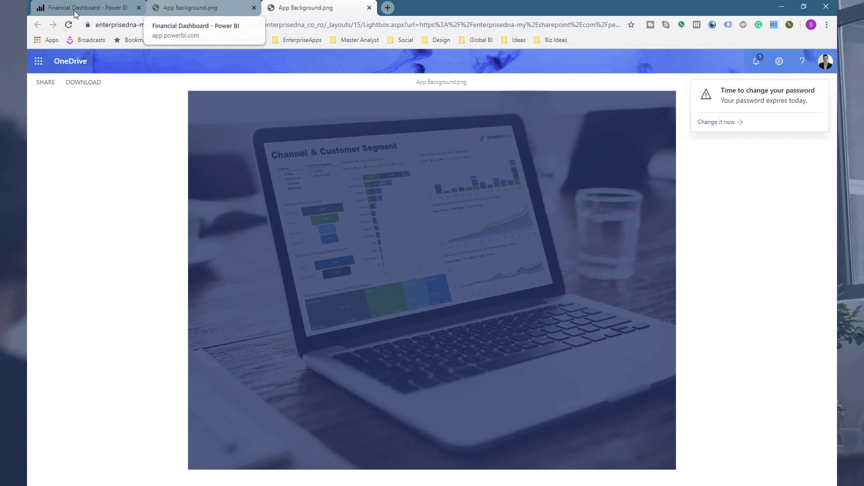
click(98, 9)
Paste the laptop picture URL as background image, set tile opacity to about half, and save.
click(684, 151)
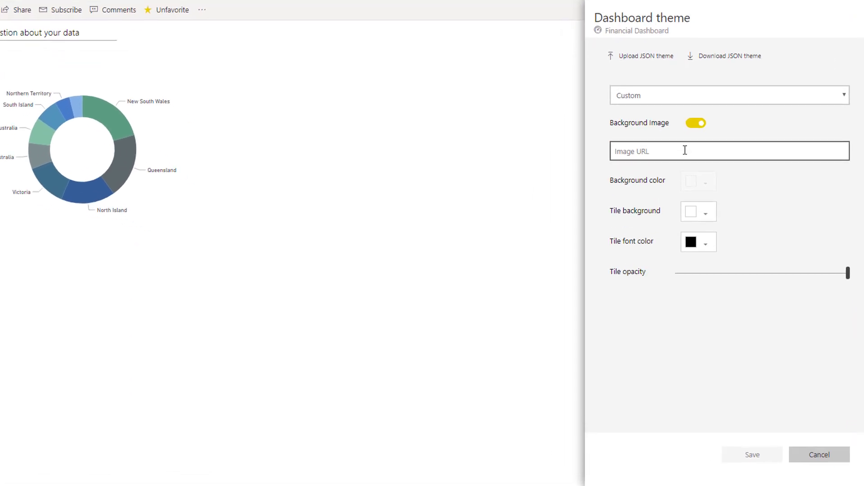
key(ctrl+v)
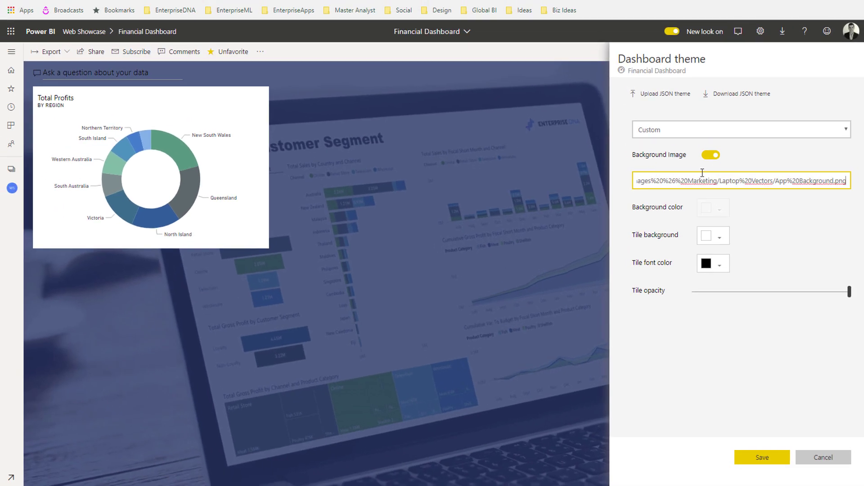
mouse_move(850, 292)
mouse_down()
mouse_move(789, 305)
mouse_move(772, 295)
mouse_up()
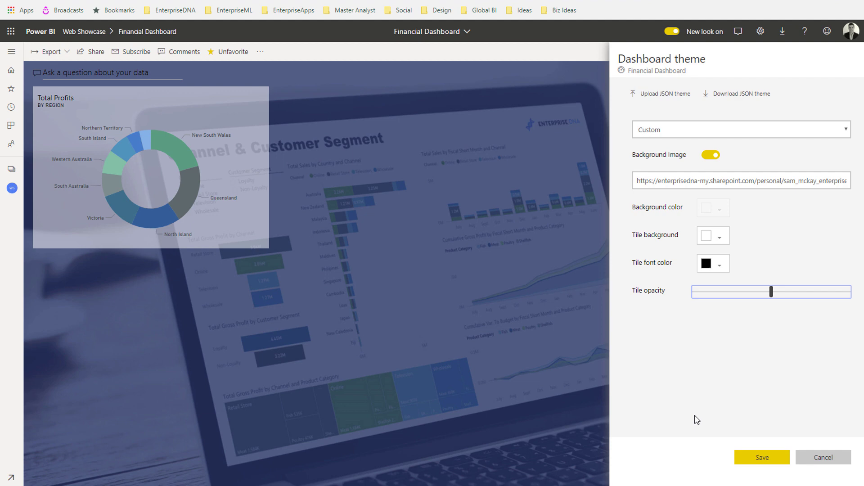
click(775, 459)
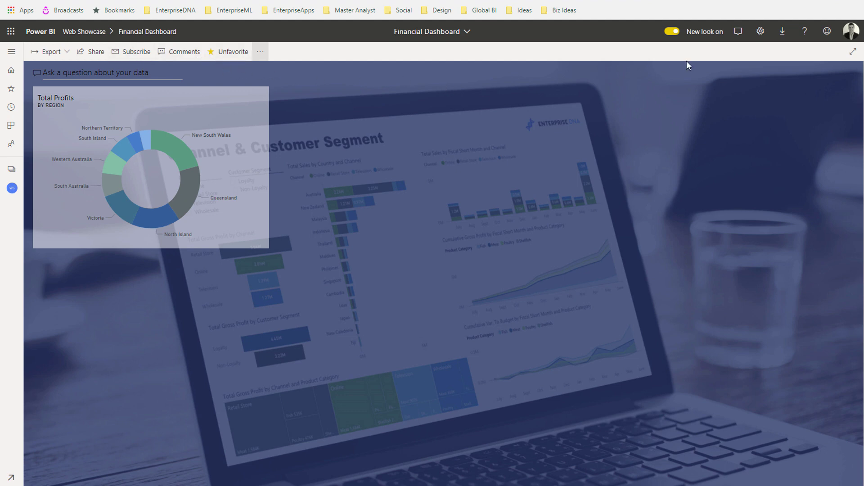
Update the Financial Reporting App from the Web Showcase workspace and go to the published app.
click(13, 188)
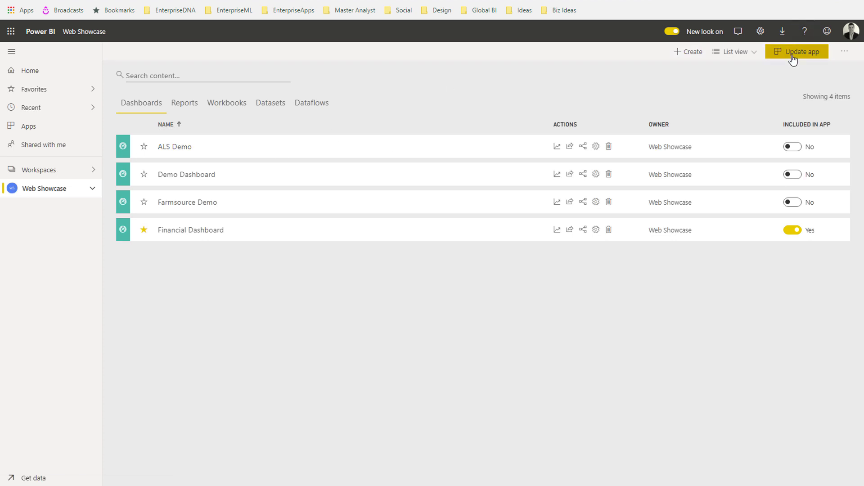
click(792, 52)
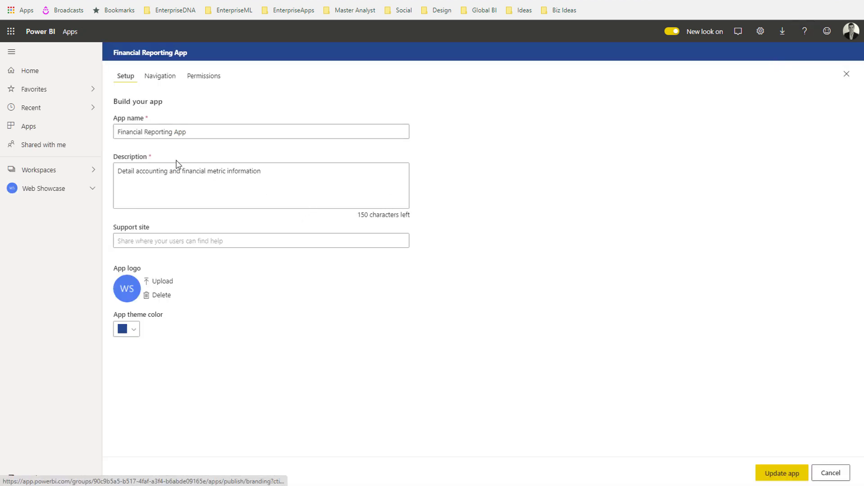
click(782, 473)
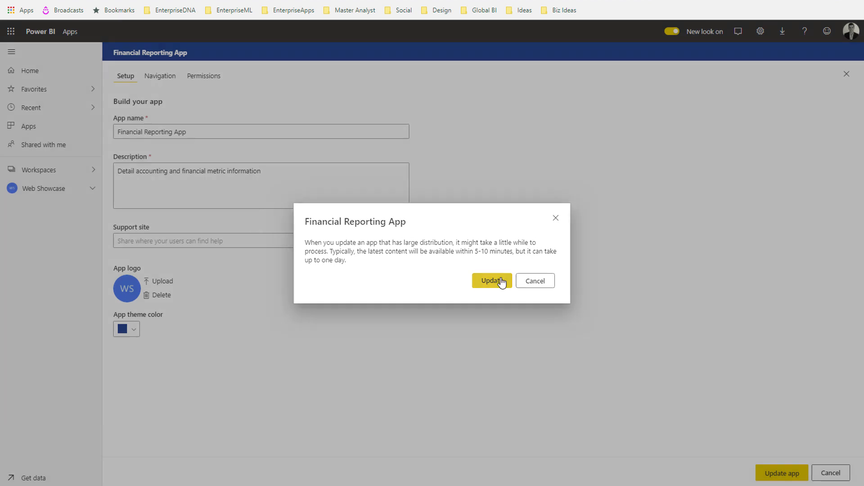
click(498, 280)
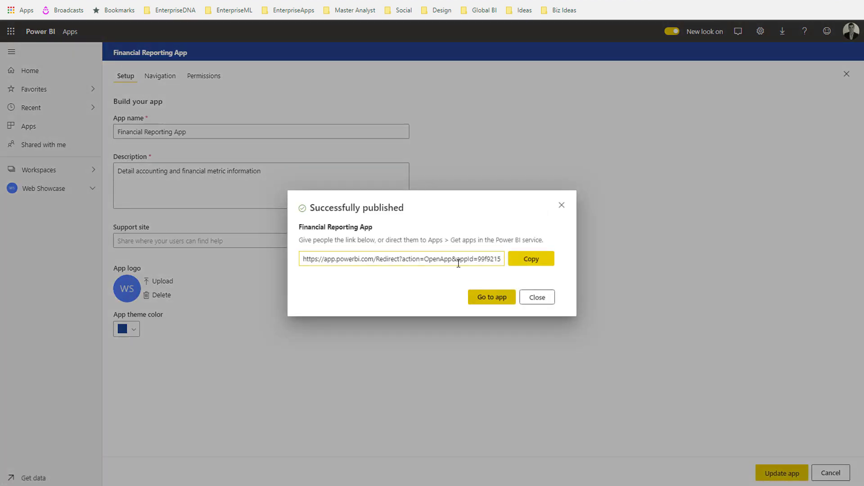
click(490, 300)
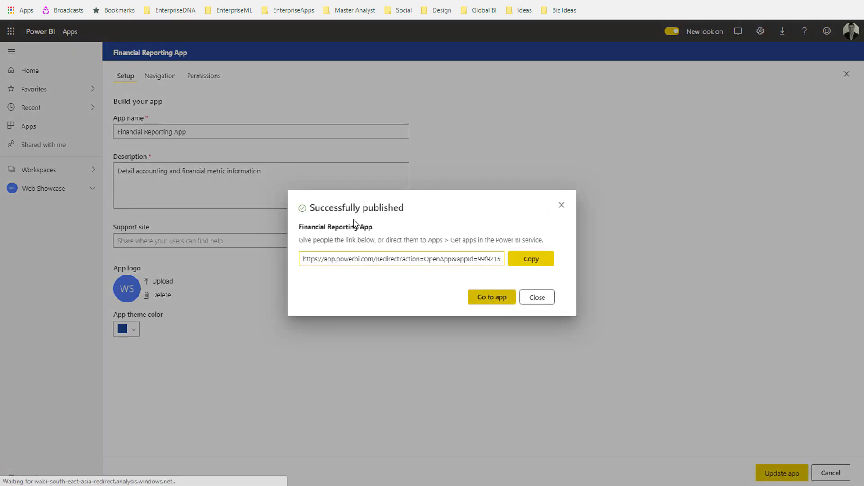